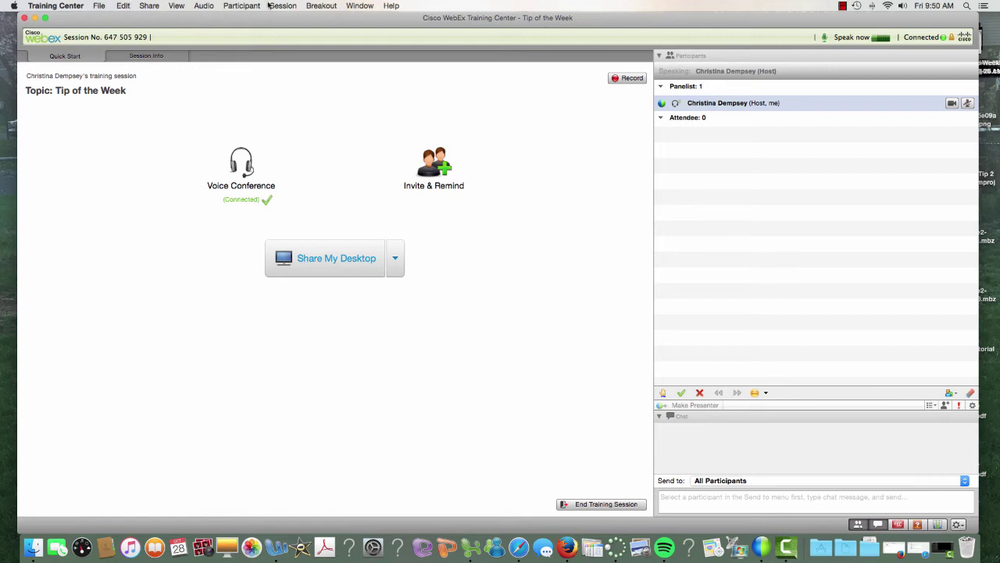
Share the file WebexTechTip.pptx from the Documents folder in the training session.
{"action": "left_click", "coordinate": [148, 6]}
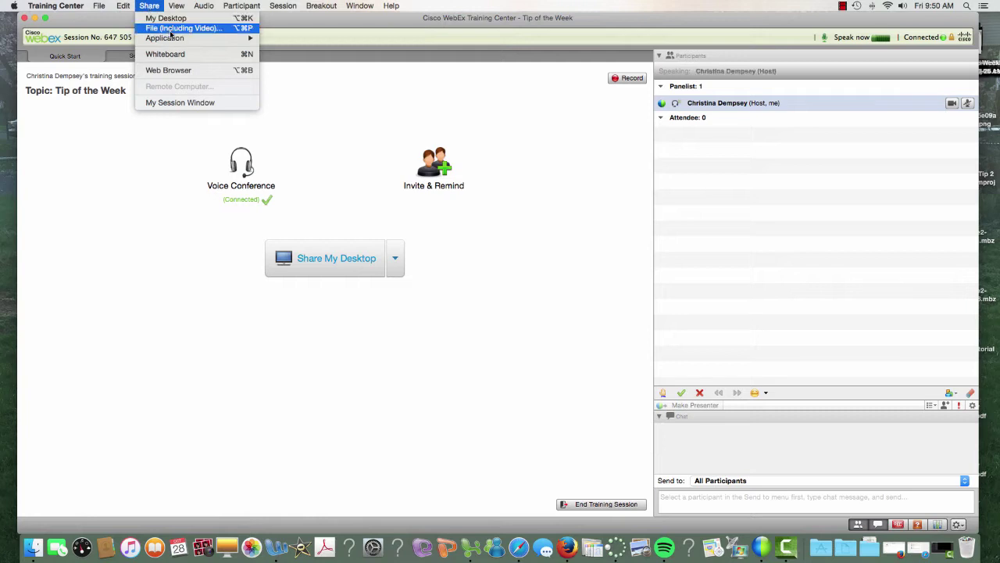
{"action": "left_click", "coordinate": [171, 31]}
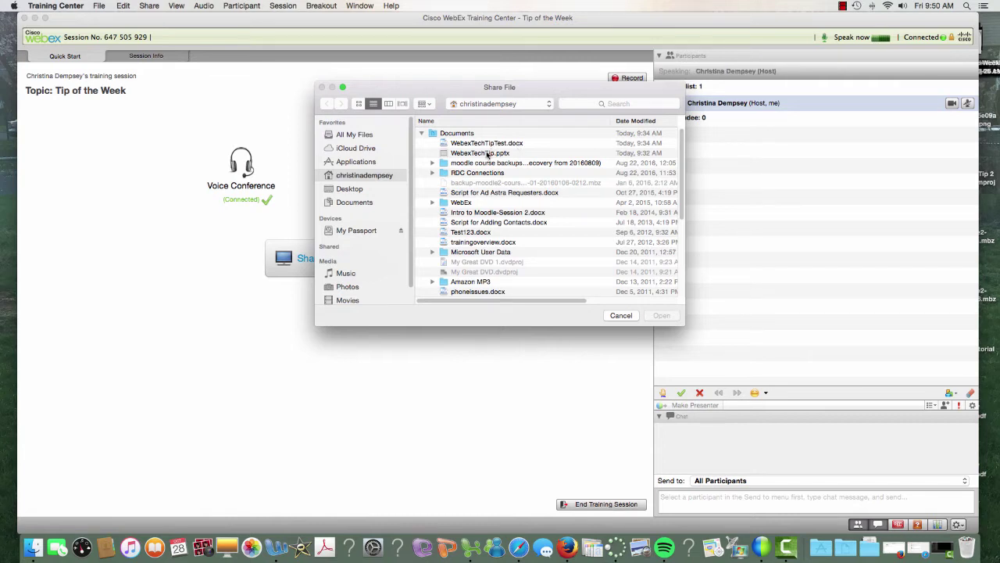
{"action": "left_click", "coordinate": [487, 153]}
{"action": "left_click", "coordinate": [674, 320]}
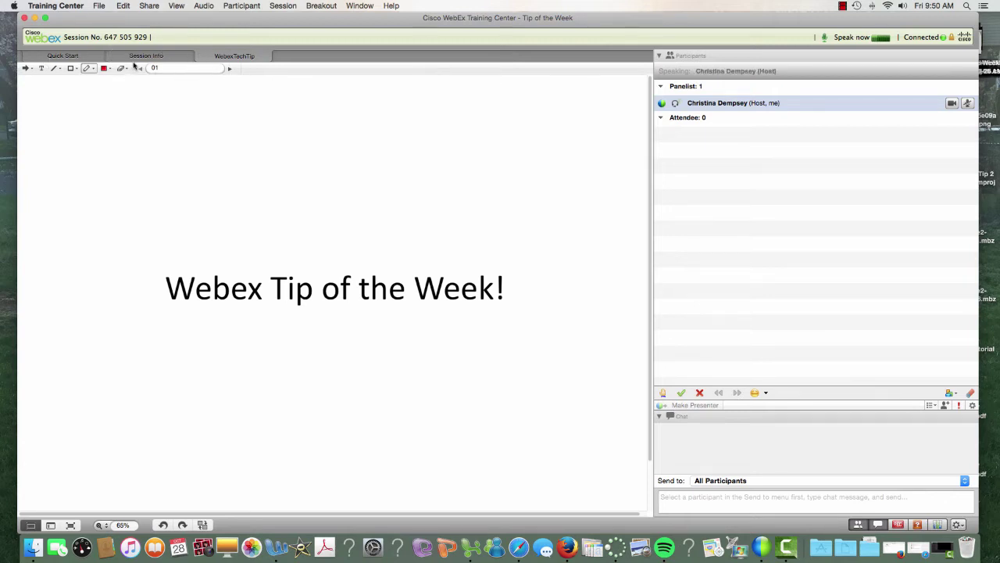
Advance the shared presentation to slide 3 and circle Mom's $50 budget in red with the pencil.
{"action": "left_click", "coordinate": [229, 72]}
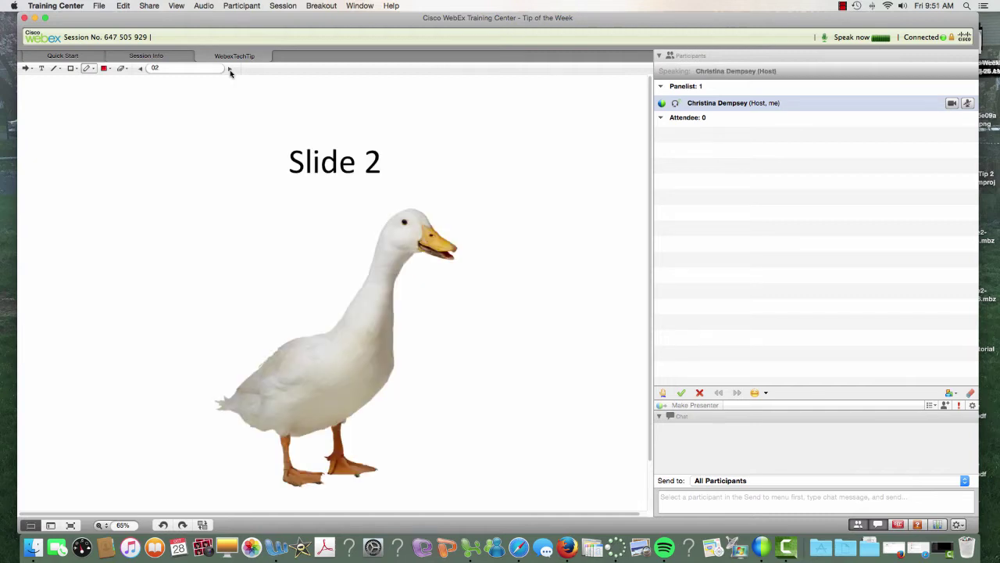
{"action": "left_click", "coordinate": [230, 71]}
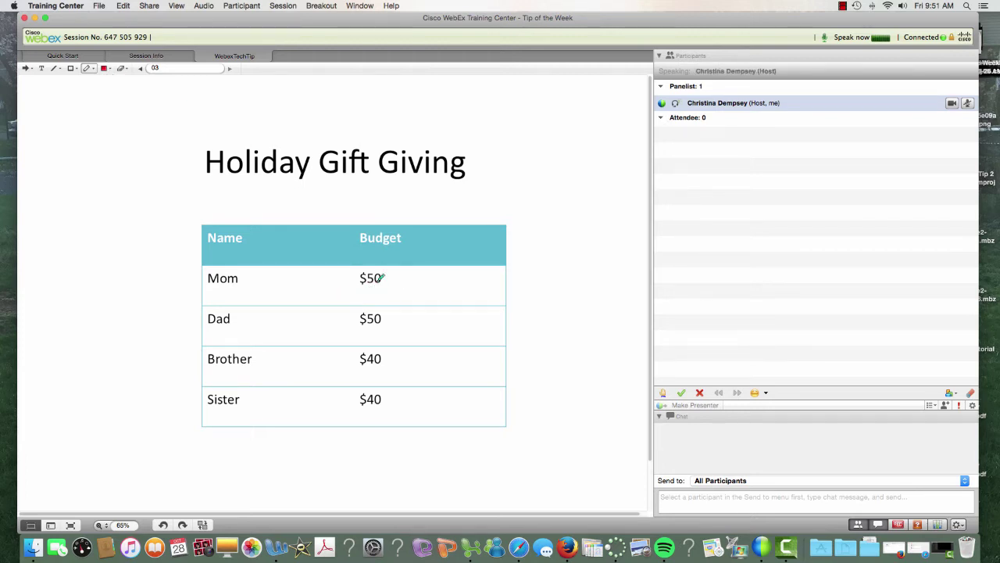
{"action": "mouse_move", "coordinate": [387, 269]}
{"action": "left_mouse_down"}
{"action": "mouse_move", "coordinate": [362, 264]}
{"action": "mouse_move", "coordinate": [366, 296]}
{"action": "mouse_move", "coordinate": [386, 267]}
{"action": "left_mouse_up"}
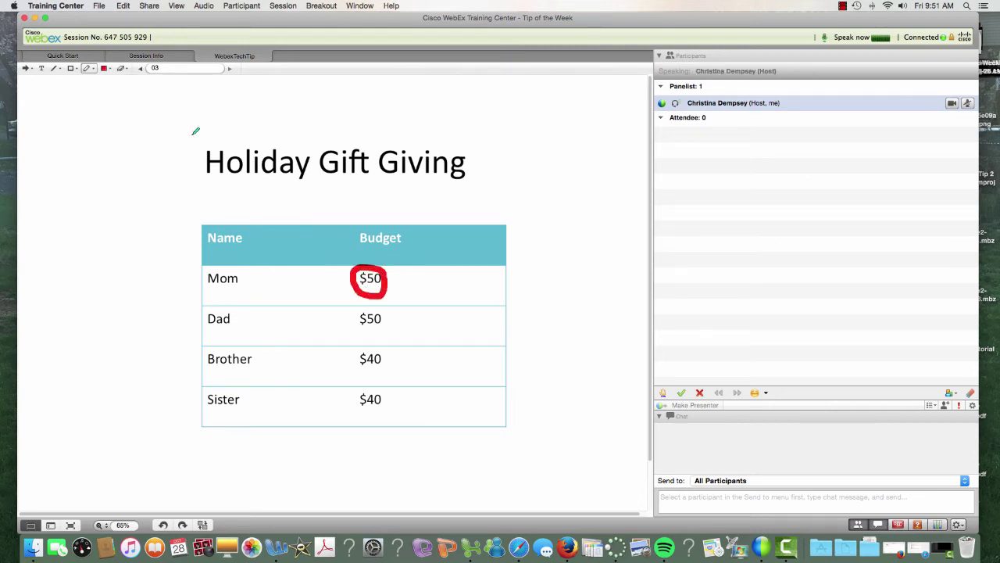
Circle Dad's $50 budget in magenta and erase the red circle around Mom's budget.
{"action": "left_click", "coordinate": [108, 68]}
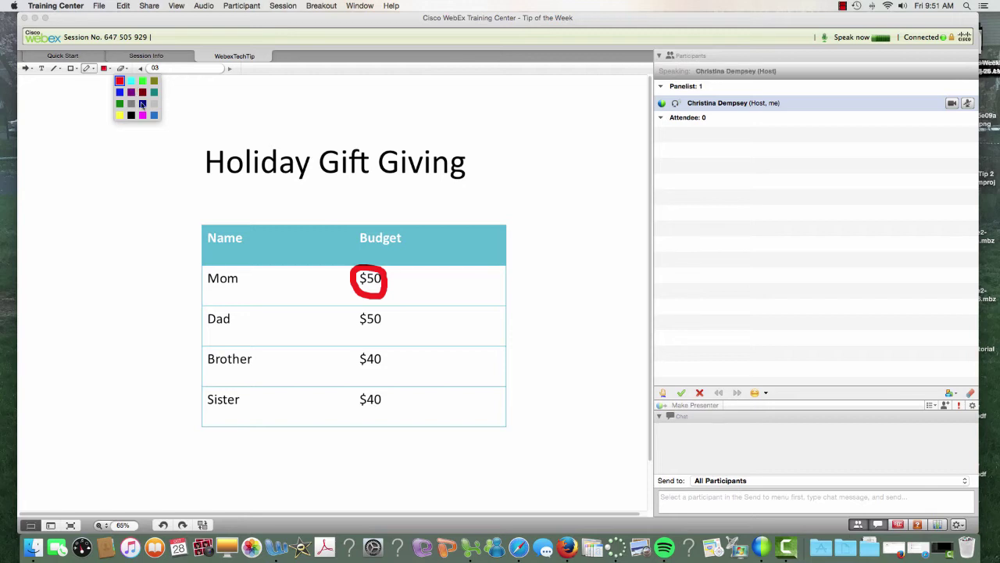
{"action": "left_click", "coordinate": [142, 115]}
{"action": "mouse_move", "coordinate": [395, 305]}
{"action": "left_mouse_down"}
{"action": "mouse_move", "coordinate": [362, 301]}
{"action": "mouse_move", "coordinate": [369, 334]}
{"action": "mouse_move", "coordinate": [388, 298]}
{"action": "left_mouse_up"}
{"action": "left_click", "coordinate": [123, 69]}
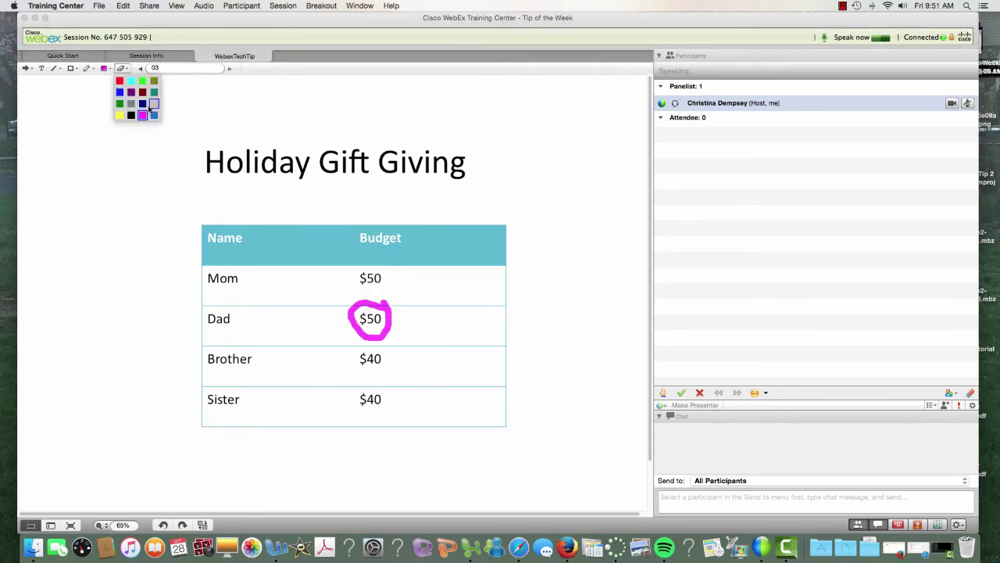
Underline the Holiday Gift Giving title with the magenta pencil, and erase that underline again.
{"action": "left_click", "coordinate": [143, 117]}
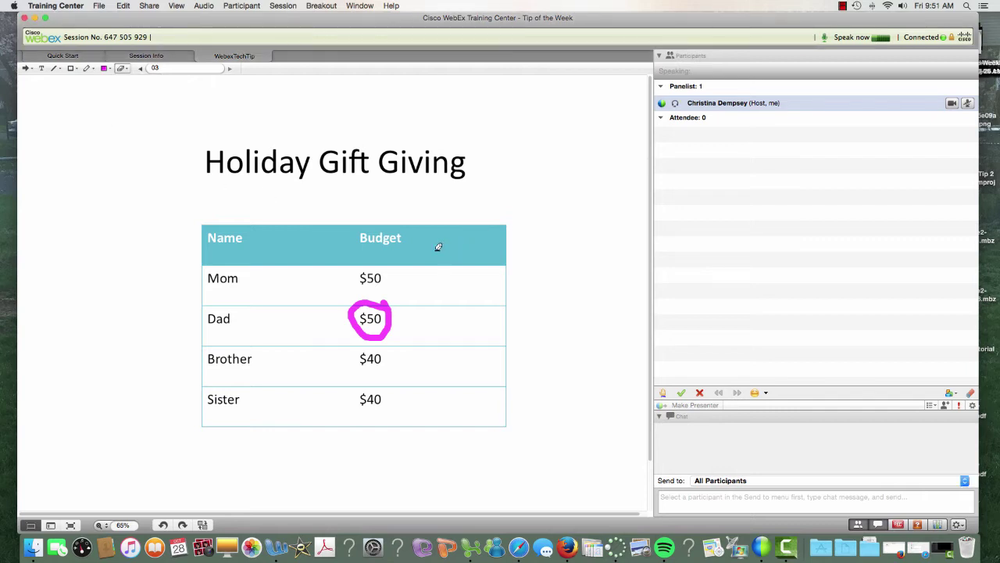
{"action": "left_click", "coordinate": [104, 70]}
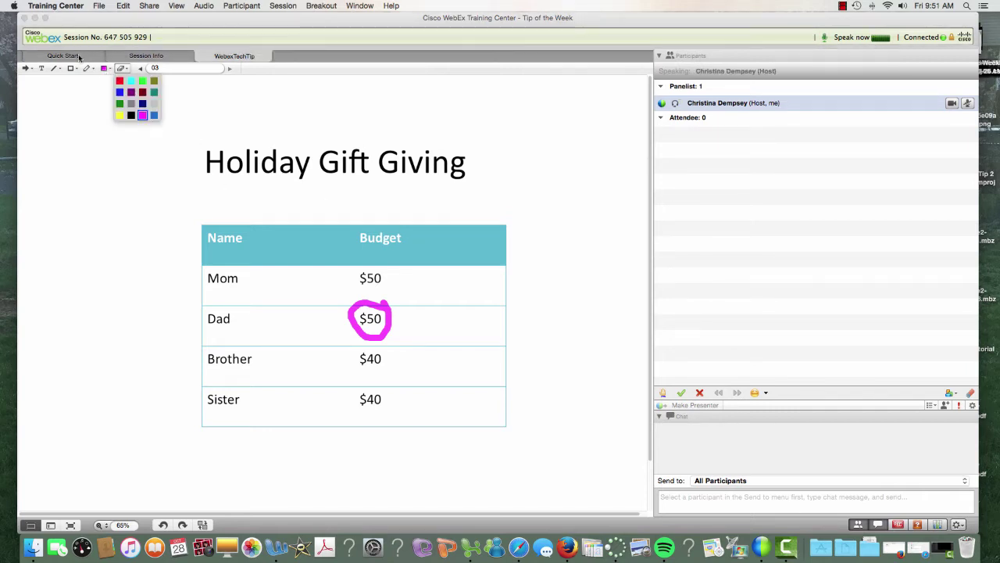
{"action": "left_click", "coordinate": [86, 68]}
{"action": "left_click_drag", "start_coordinate": [257, 188], "coordinate": [407, 207]}
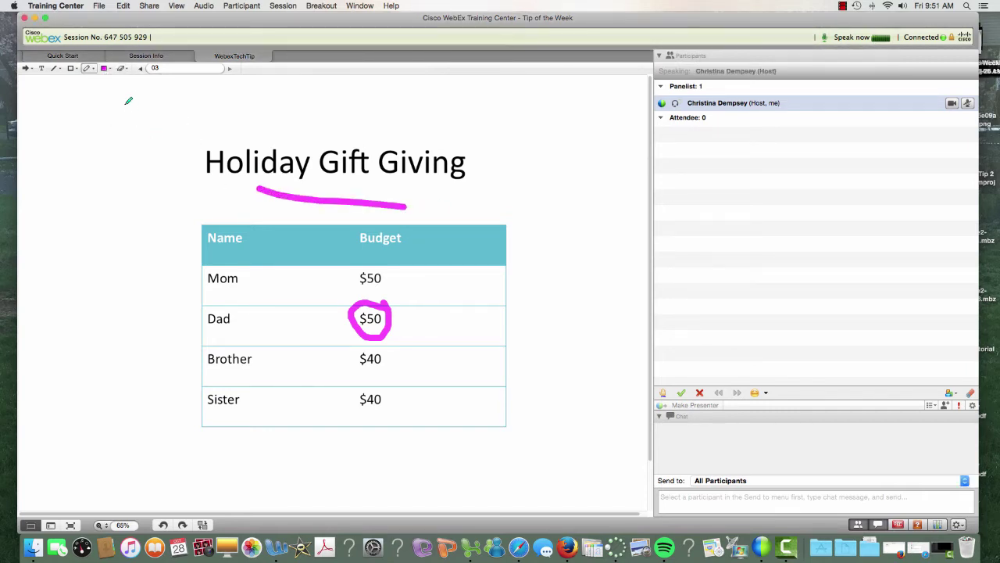
{"action": "left_click", "coordinate": [121, 69]}
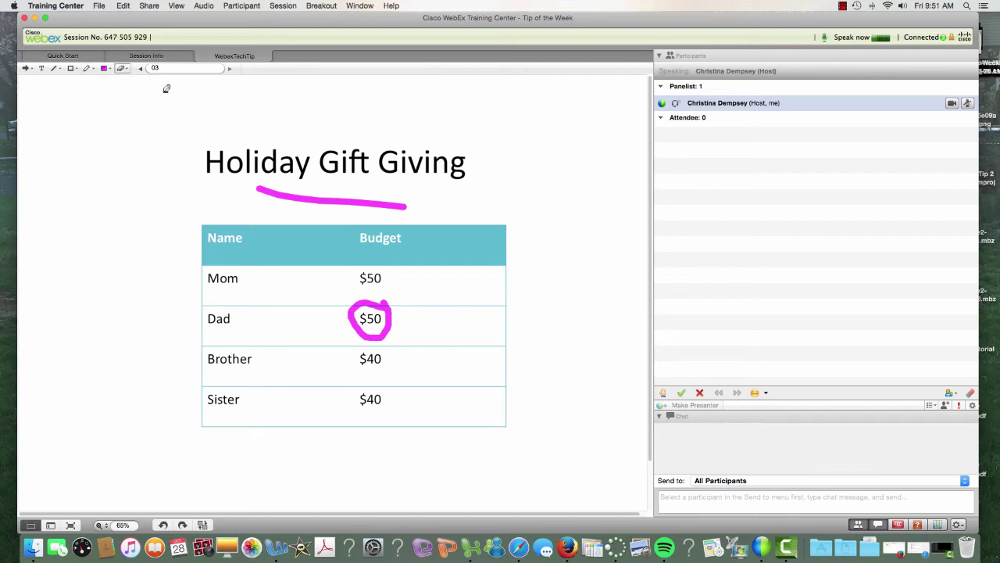
{"action": "left_click", "coordinate": [328, 198]}
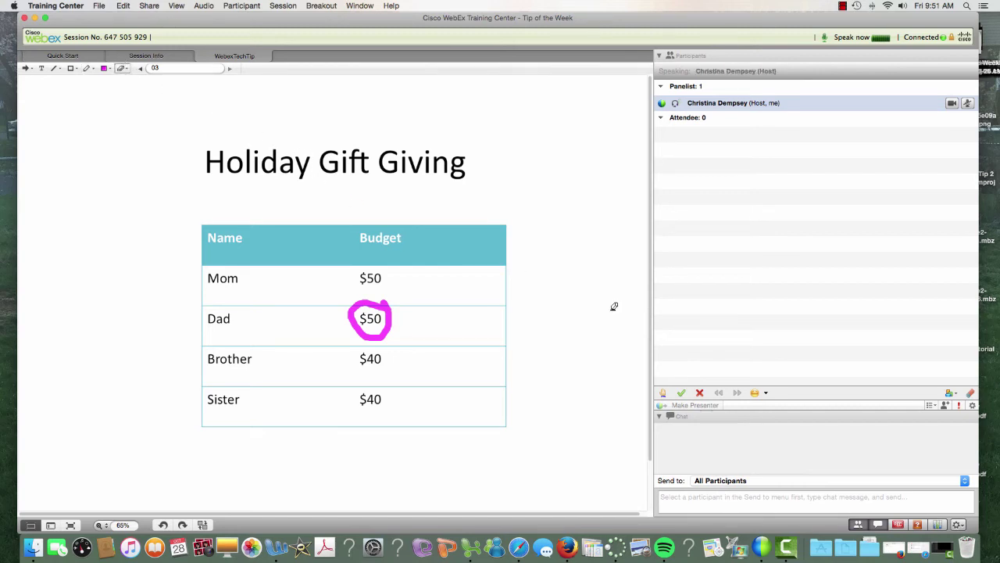
Return to slide 2 and draw two magenta straight lines beside the title and an arrow pointing at the duck.
{"action": "left_click", "coordinate": [141, 69]}
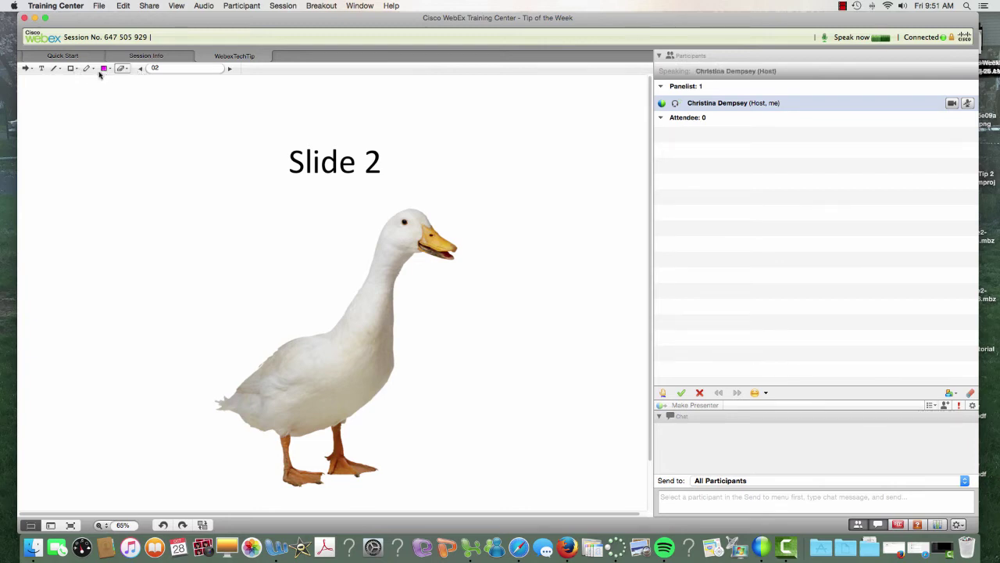
{"action": "left_click", "coordinate": [54, 69]}
{"action": "mouse_move", "coordinate": [89, 91]}
{"action": "left_mouse_down"}
{"action": "mouse_move", "coordinate": [145, 177]}
{"action": "mouse_move", "coordinate": [295, 173]}
{"action": "left_mouse_up"}
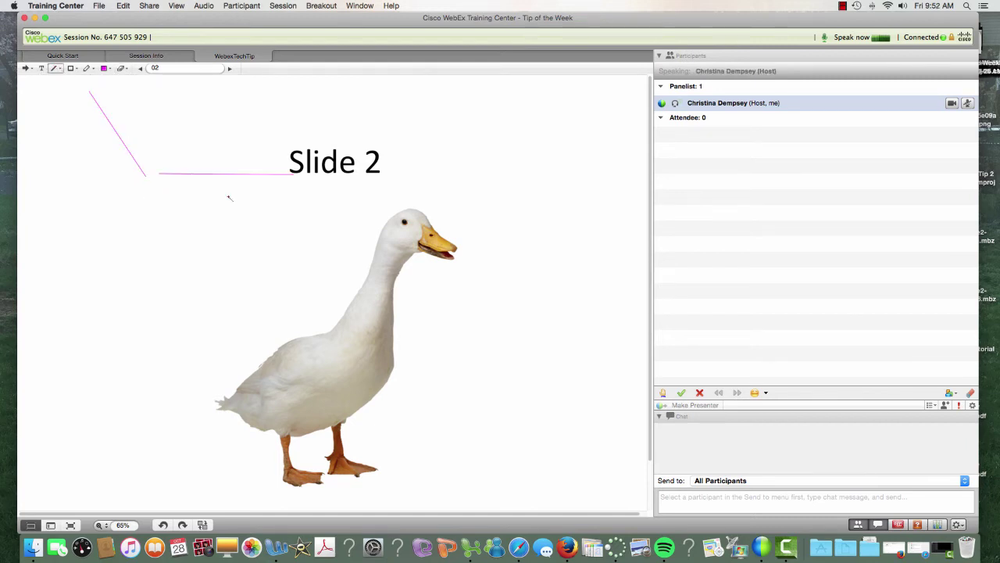
{"action": "left_click_drag", "start_coordinate": [279, 295], "coordinate": [320, 294]}
Share the file WebexTechTipTest.docx from the Documents folder and display it in the session.
{"action": "left_click", "coordinate": [151, 6]}
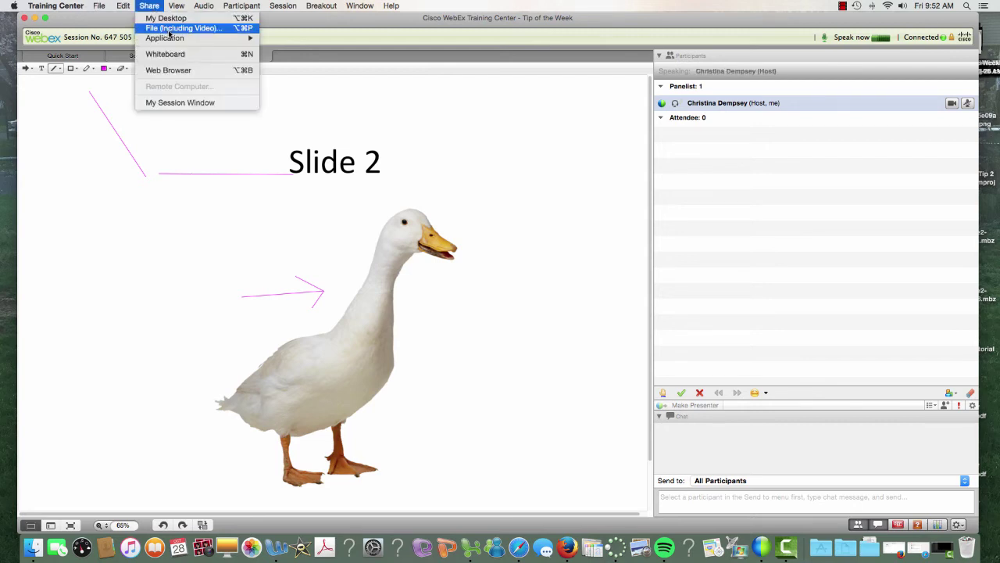
{"action": "left_click", "coordinate": [168, 29]}
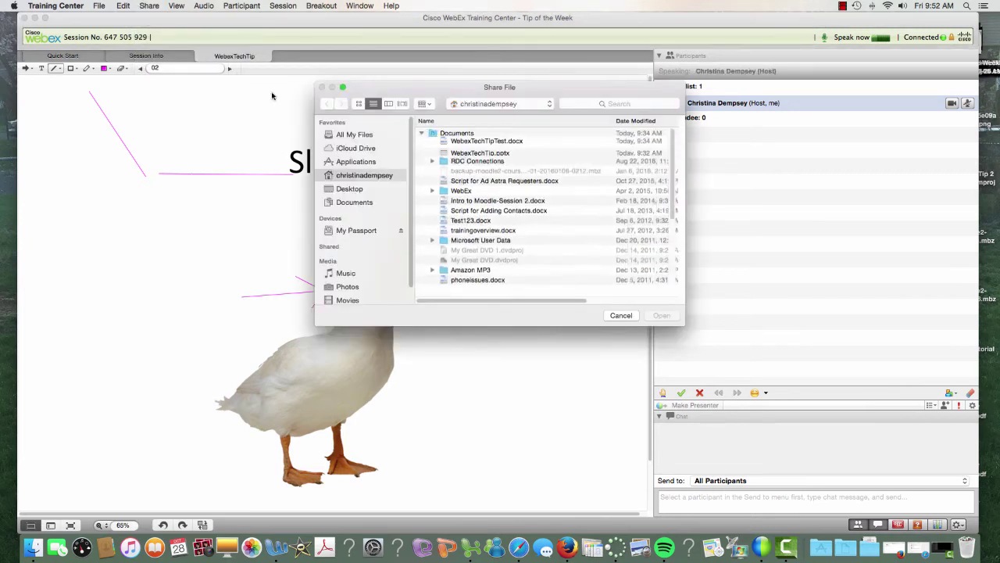
{"action": "left_click", "coordinate": [482, 143]}
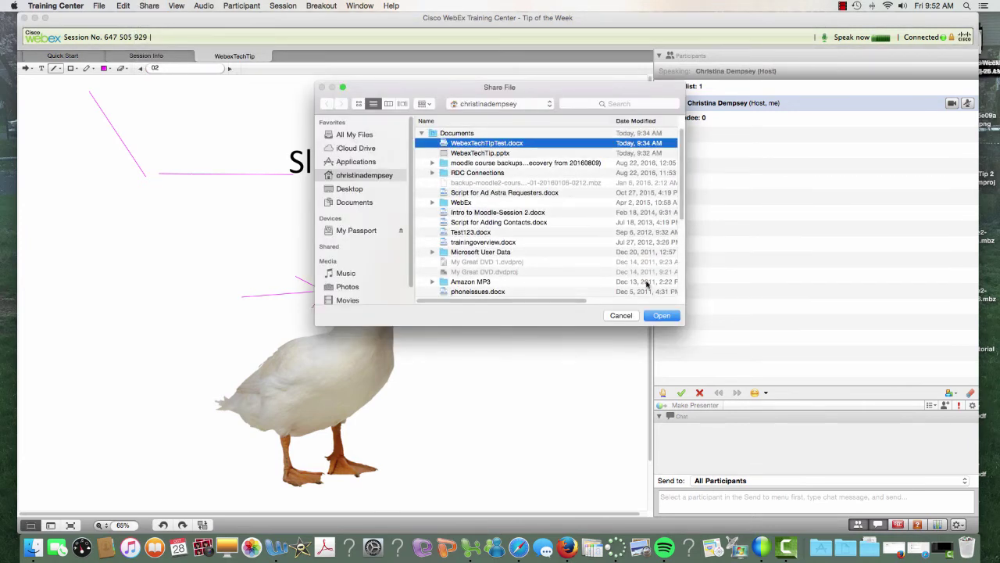
{"action": "left_click", "coordinate": [666, 316]}
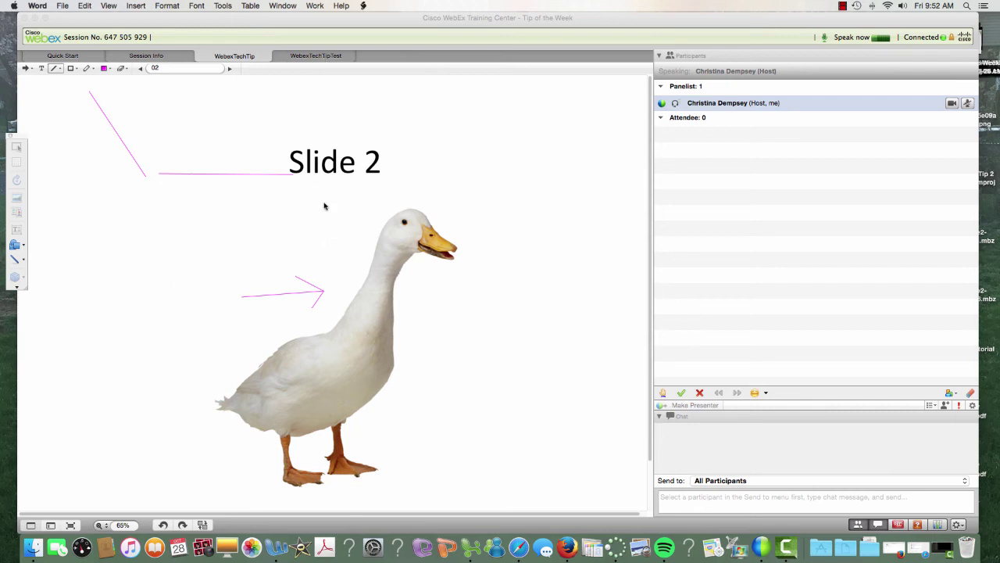
{"action": "left_click", "coordinate": [333, 57]}
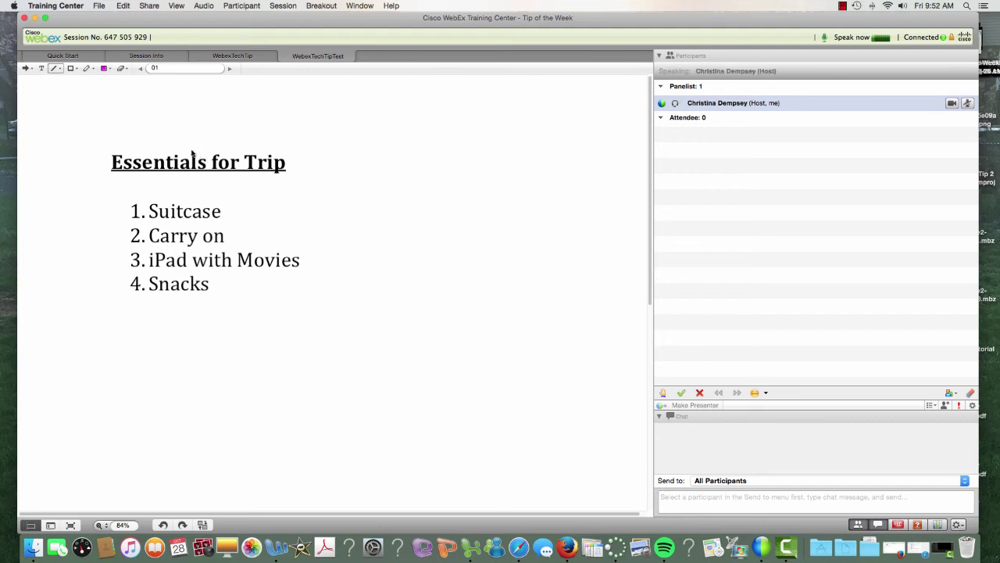
Draw yellow pencil check marks beside Suitcase, iPad with Movies and Snacks in the trip list.
{"action": "left_click", "coordinate": [88, 68]}
{"action": "left_click", "coordinate": [105, 68]}
{"action": "left_click", "coordinate": [119, 115]}
{"action": "left_click_drag", "start_coordinate": [231, 205], "coordinate": [247, 201]}
{"action": "mouse_move", "coordinate": [331, 249]}
{"action": "left_mouse_down"}
{"action": "mouse_move", "coordinate": [317, 268]}
{"action": "mouse_move", "coordinate": [307, 258]}
{"action": "left_mouse_up"}
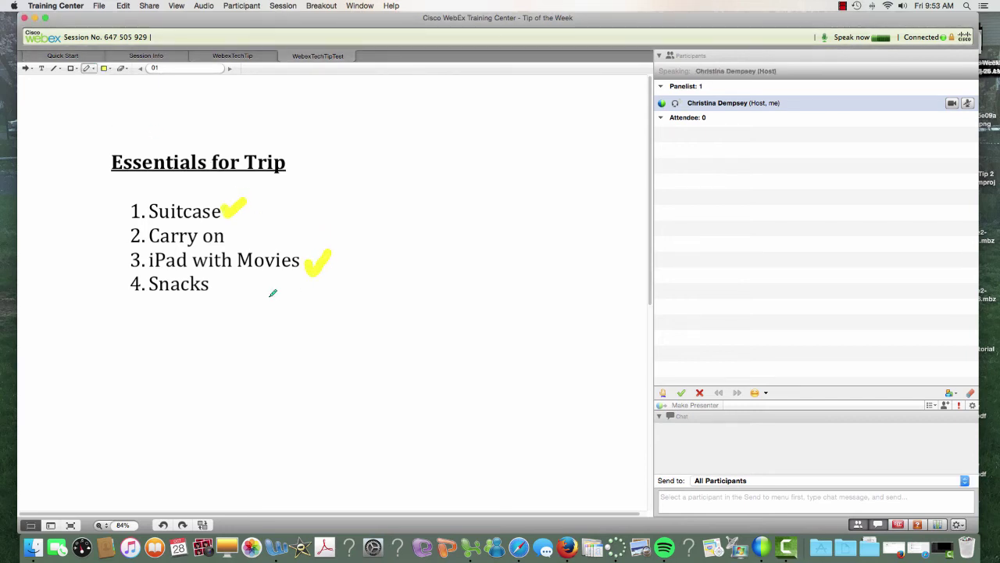
{"action": "left_click_drag", "start_coordinate": [243, 274], "coordinate": [213, 284]}
Close WebexTechTipTest without saving, return WebexTechTip to its first slide, and close it without saving.
{"action": "left_click", "coordinate": [284, 56]}
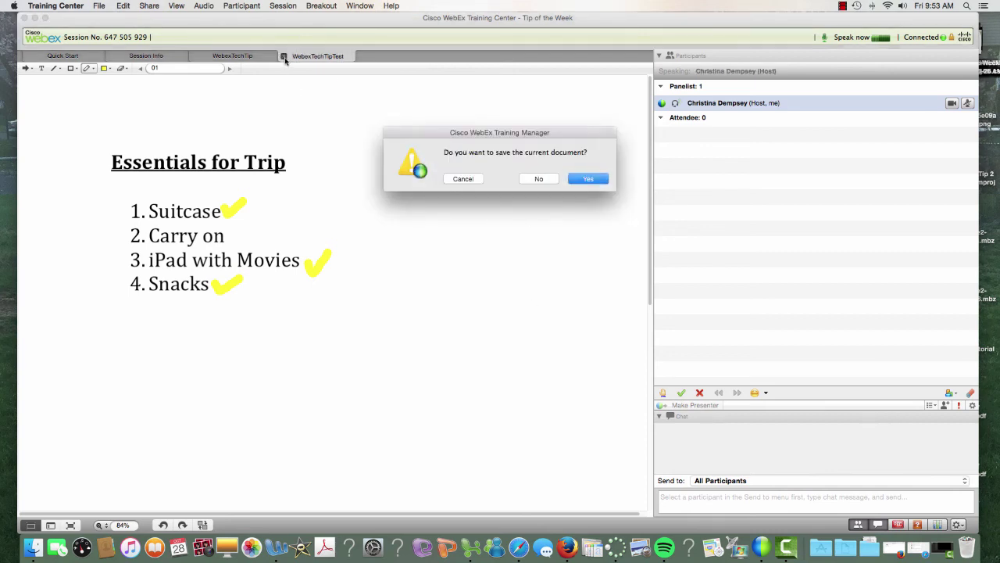
{"action": "left_click", "coordinate": [552, 180]}
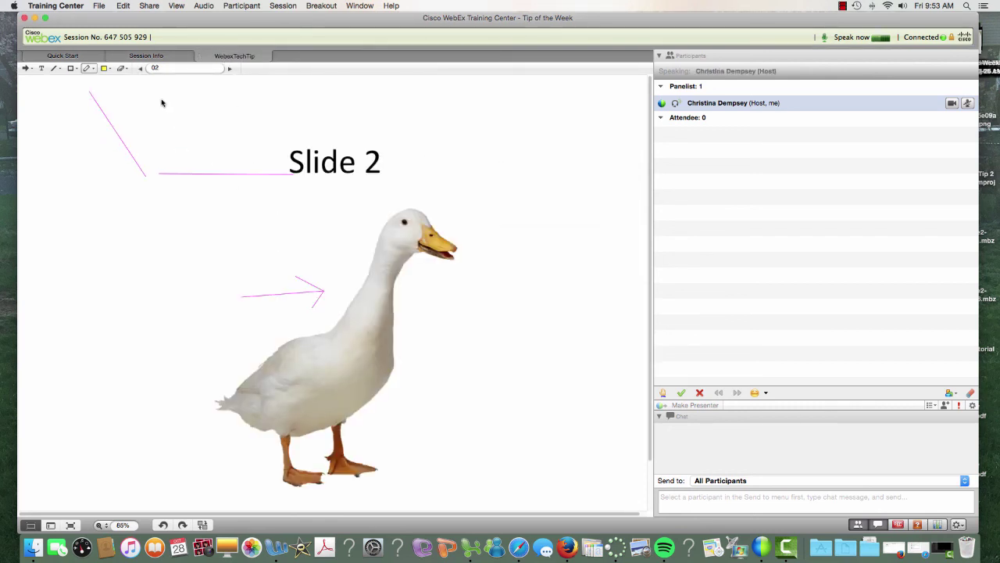
{"action": "left_click", "coordinate": [141, 69]}
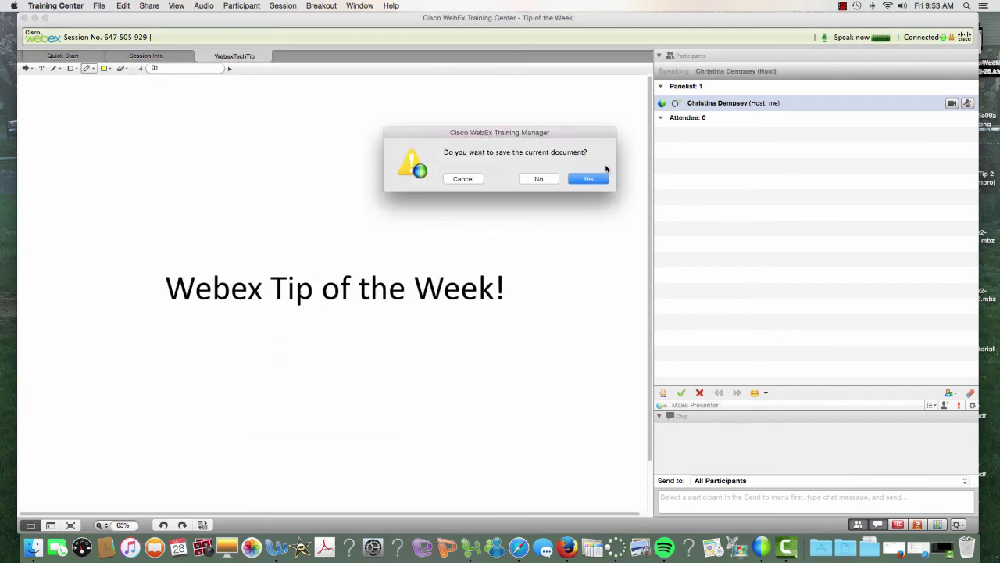
{"action": "left_click", "coordinate": [534, 180]}
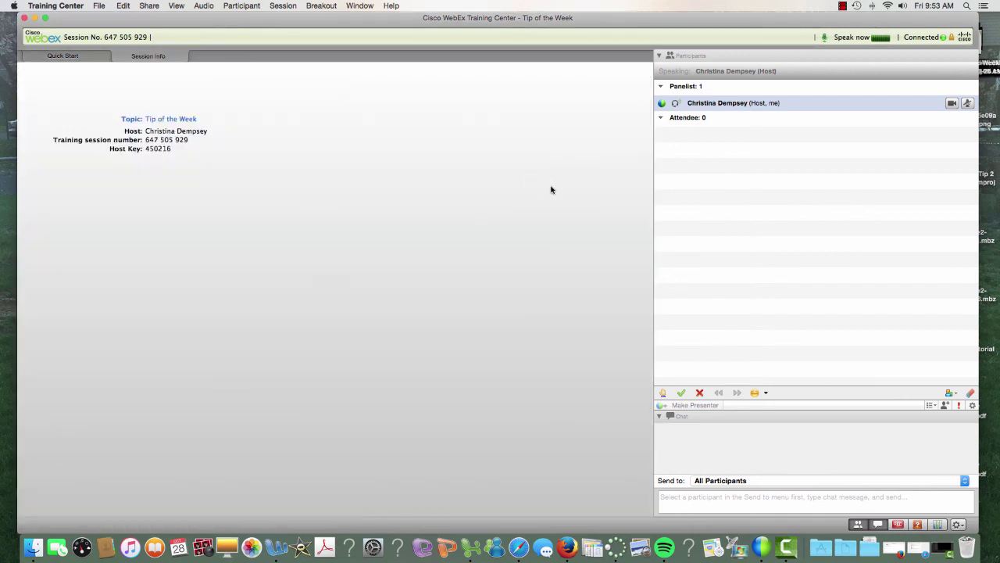